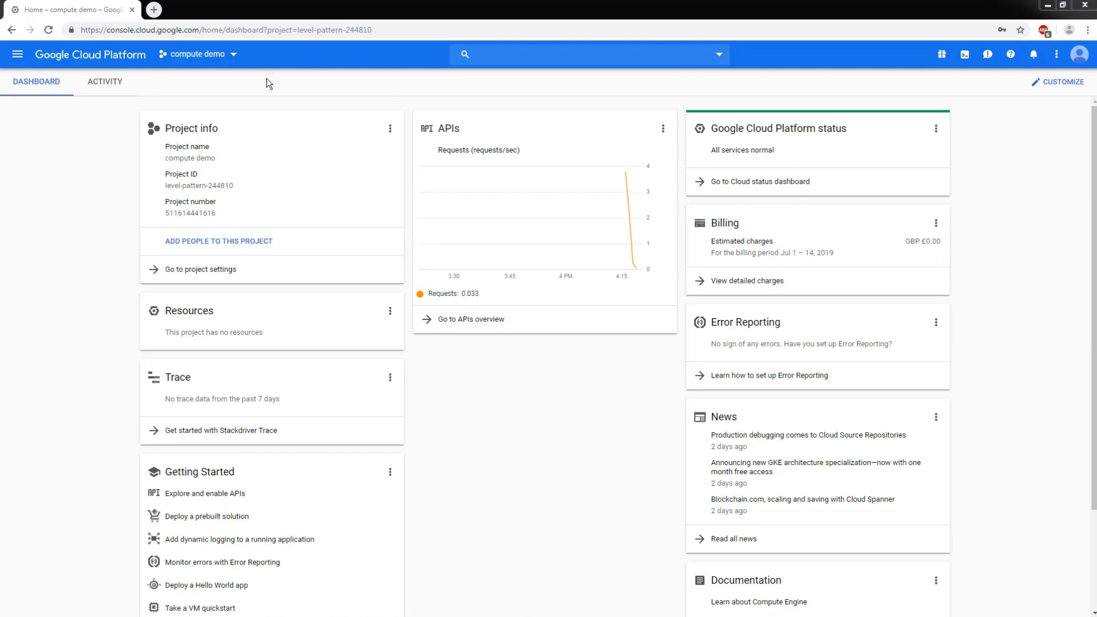
Select the compute demo project and open its Compute Engine VM instances page.
left_click(231, 58)
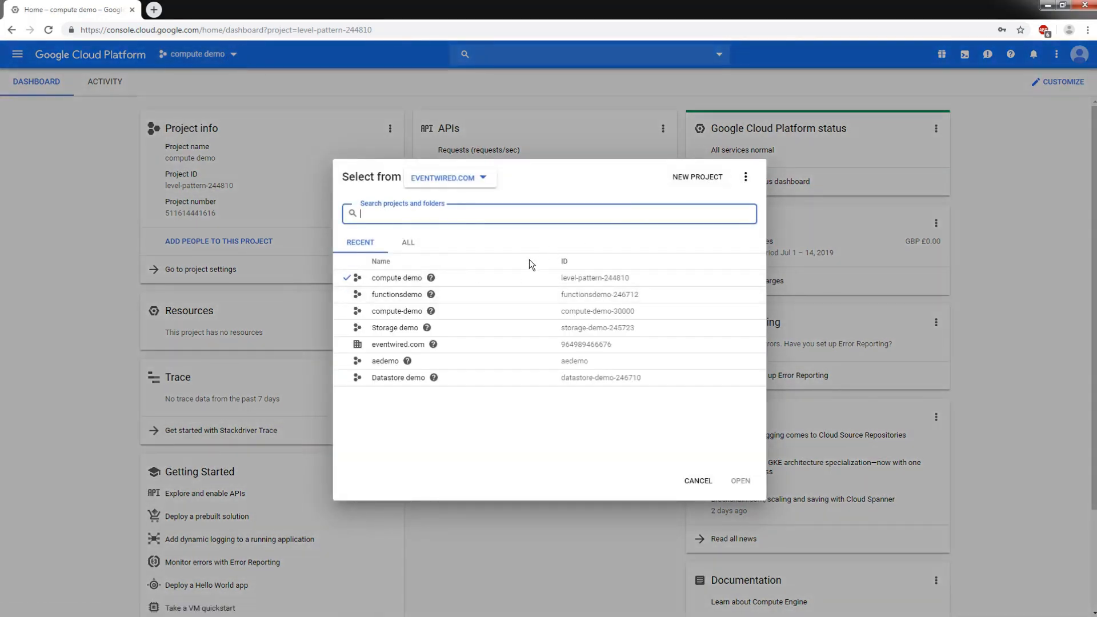
left_click(397, 278)
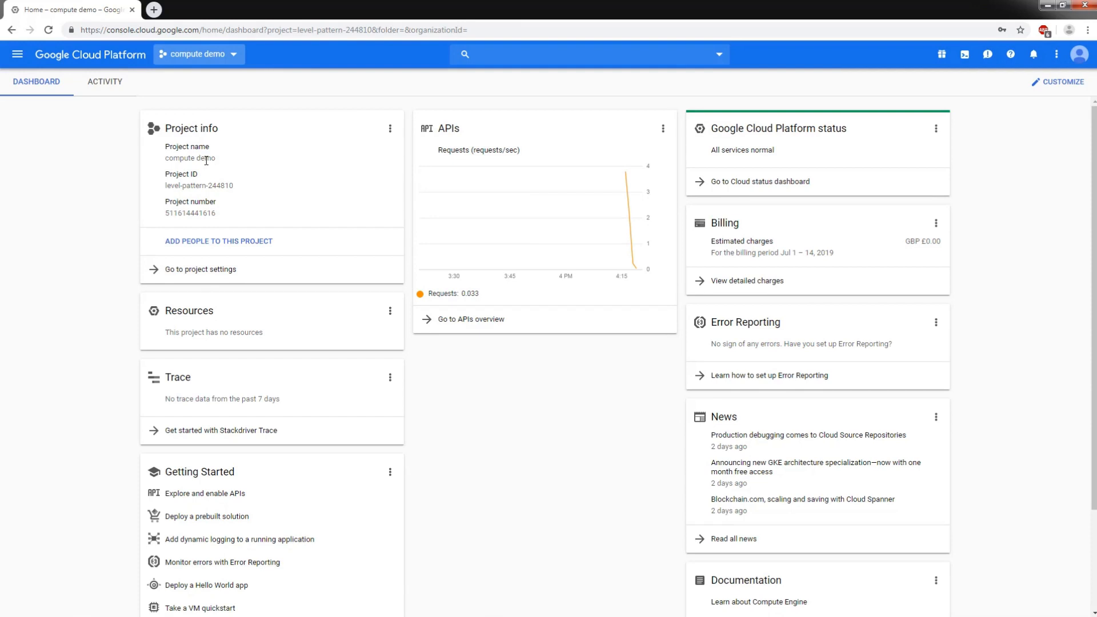
left_click(16, 60)
mouse_move(45, 269)
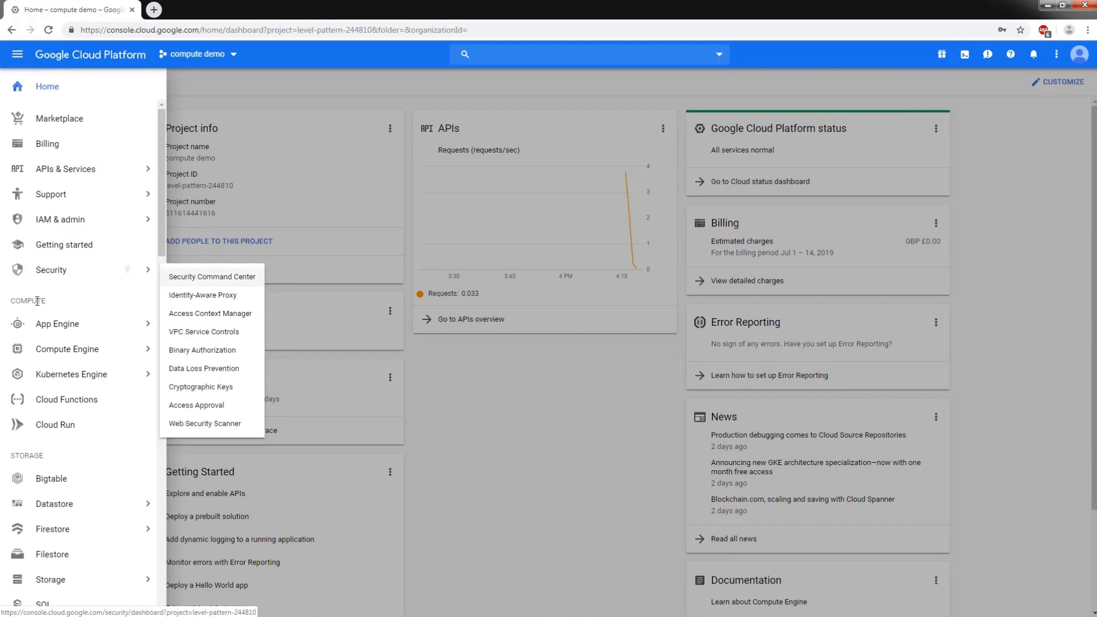
left_click(69, 349)
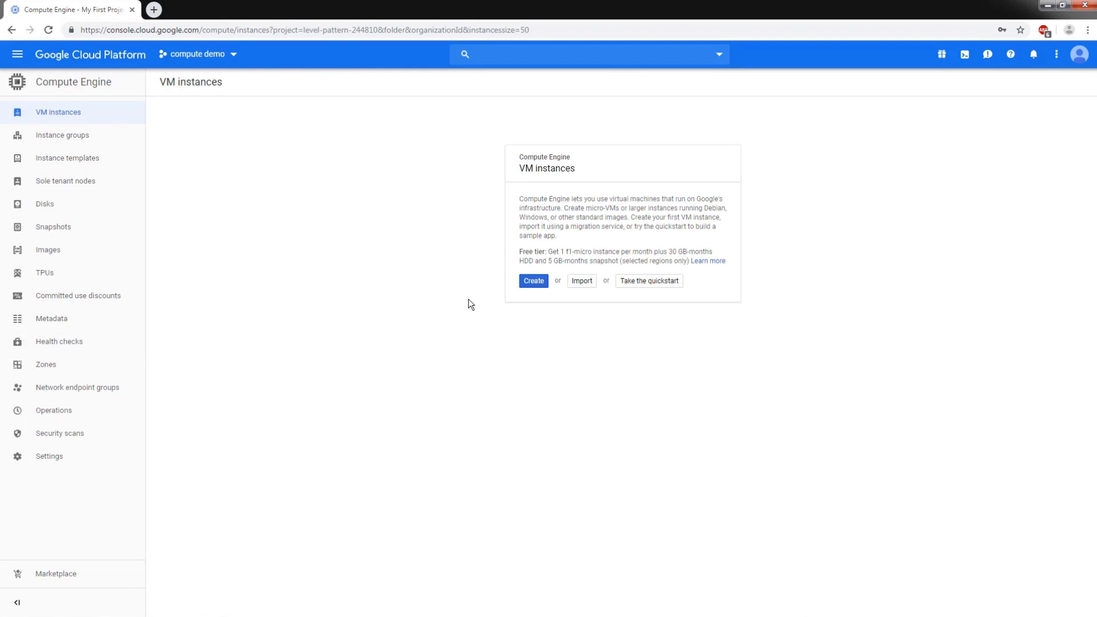
Start a new VM instance named vm100 in the europe-west1 (Belgium) region.
left_click(537, 285)
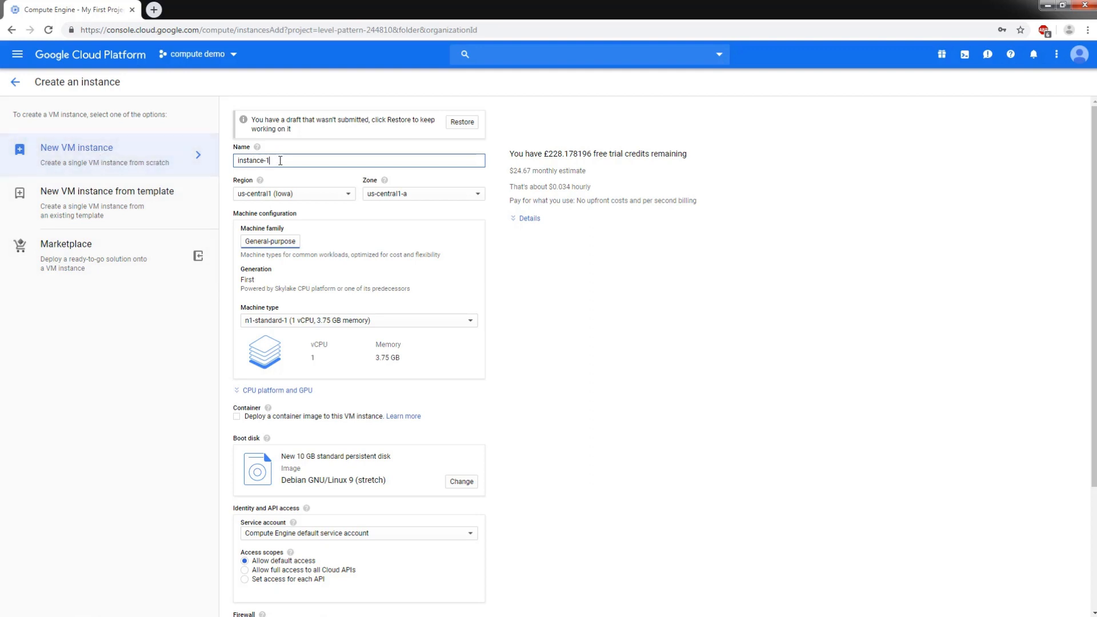
left_click_drag(278, 160, 228, 162)
type("vm")
type("100")
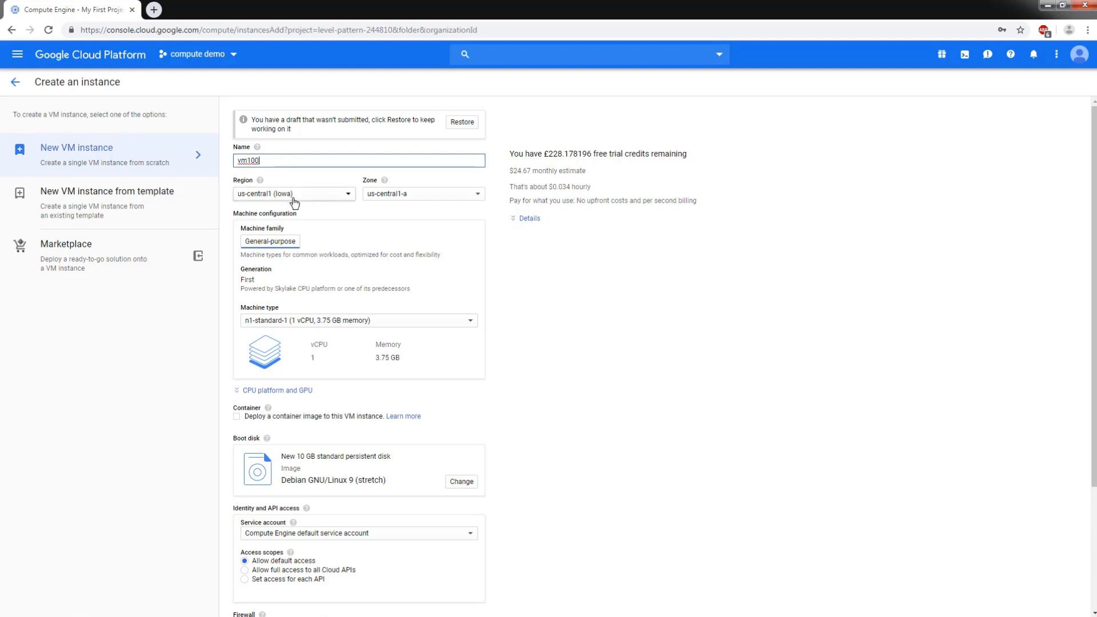
left_click(326, 199)
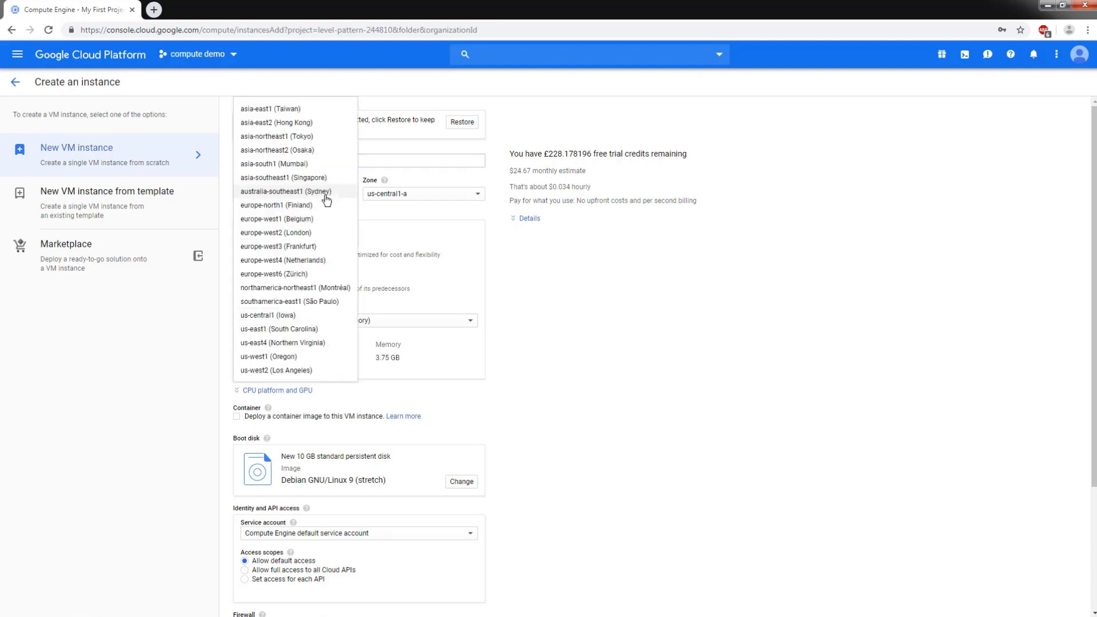
left_click(308, 222)
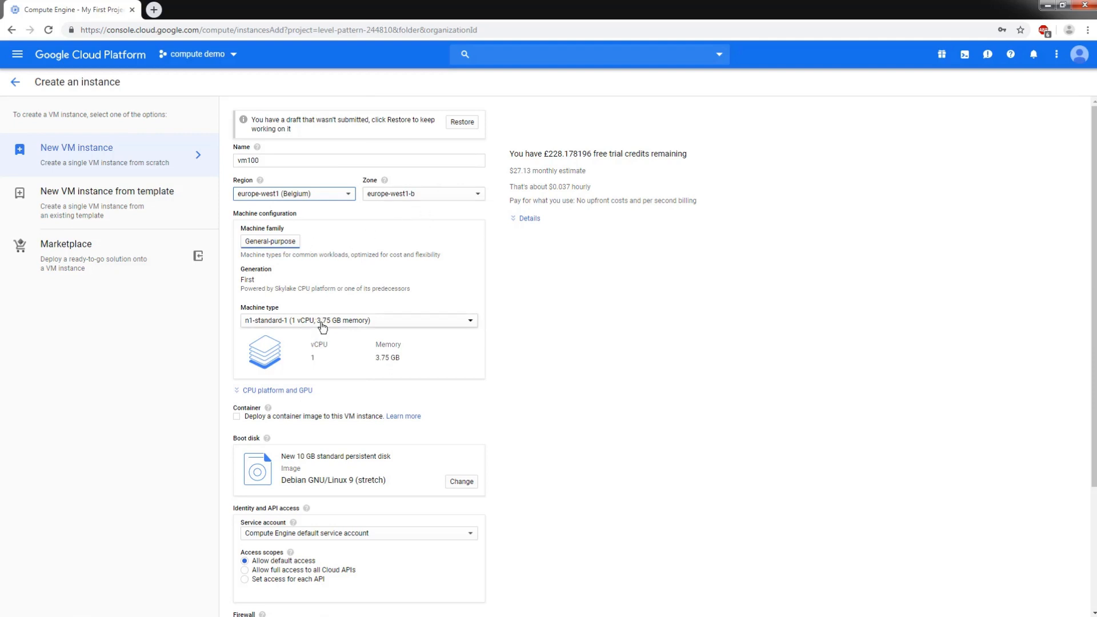
Set the machine type to n1-standard-2 (2 vCPU, 7.5 GB memory) and create the instance.
left_click(466, 324)
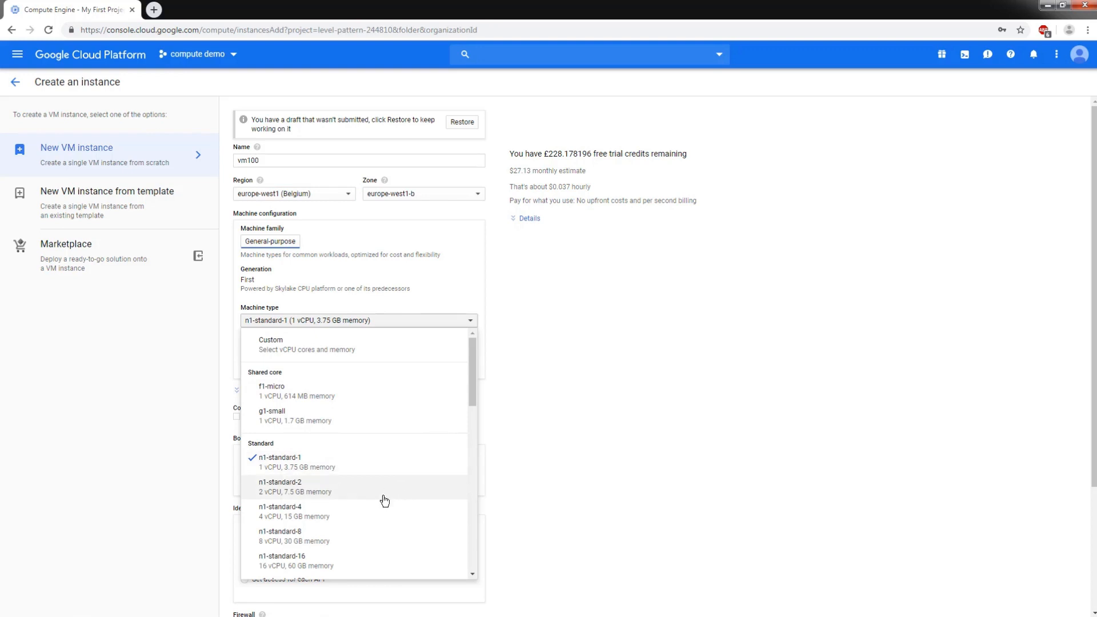
left_click(339, 490)
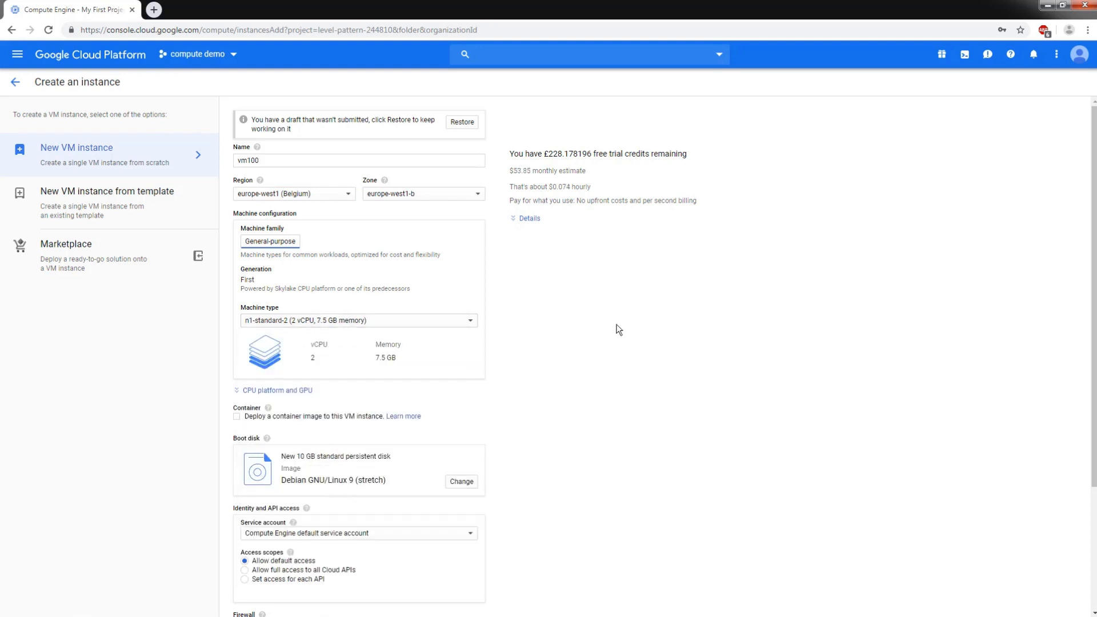
scroll(619, 330, "down", 3)
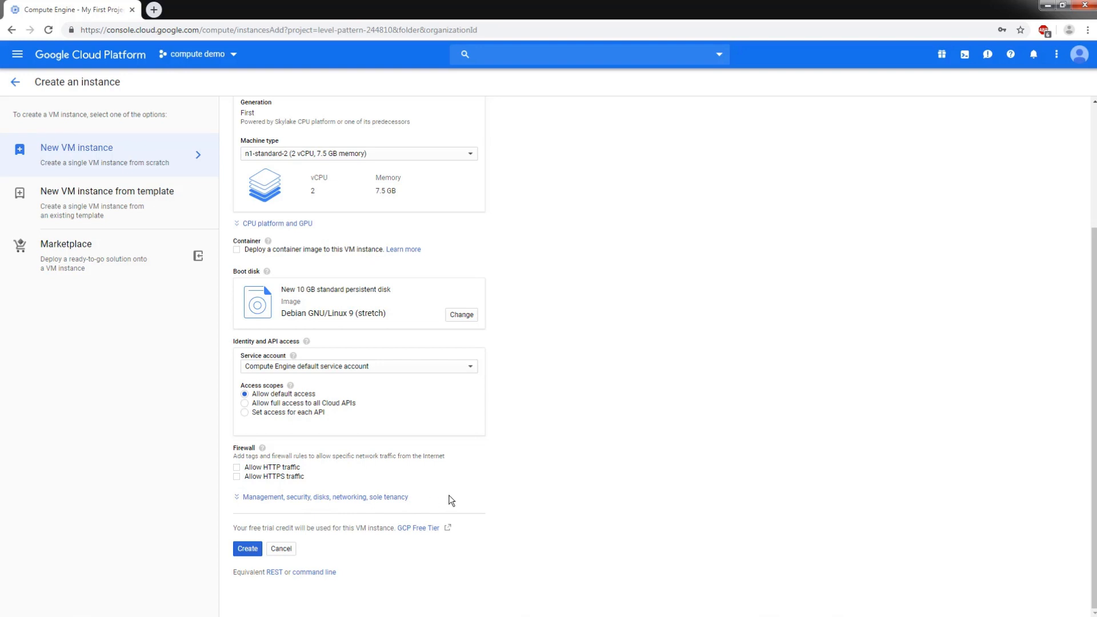
left_click(248, 550)
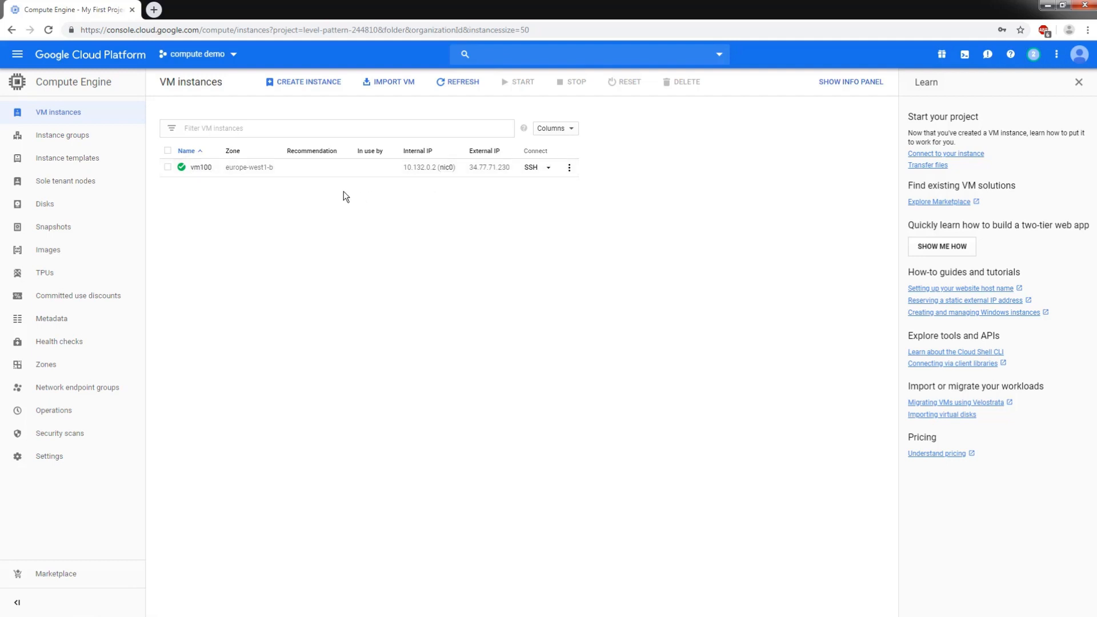
Open the details of vm100 and review its machine, network, disk and availability settings.
left_click(201, 168)
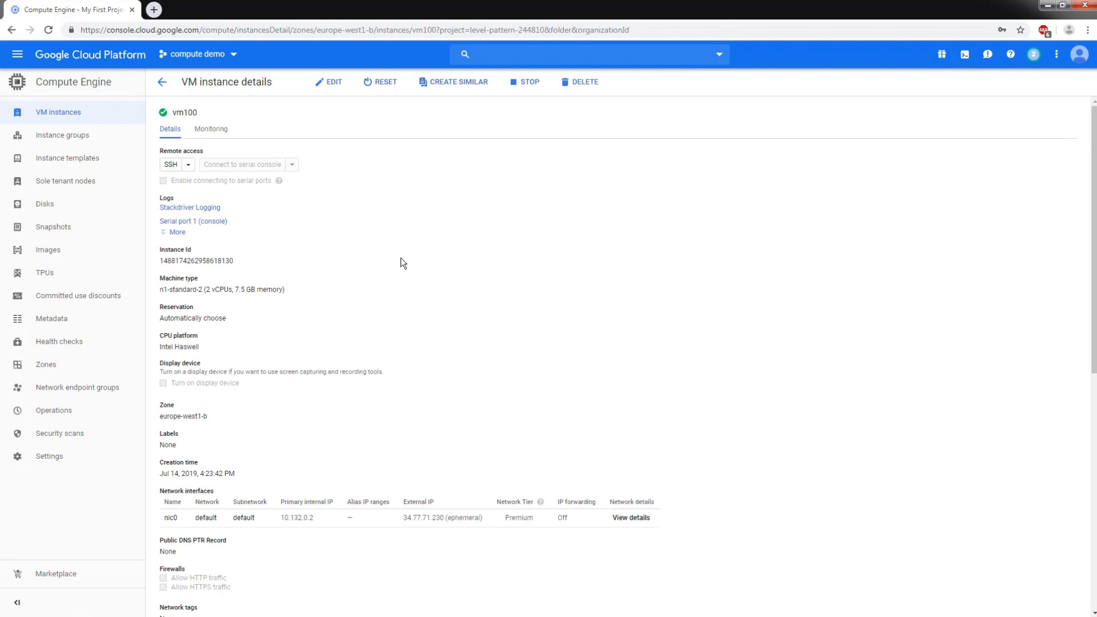
scroll(402, 262, "down", 5)
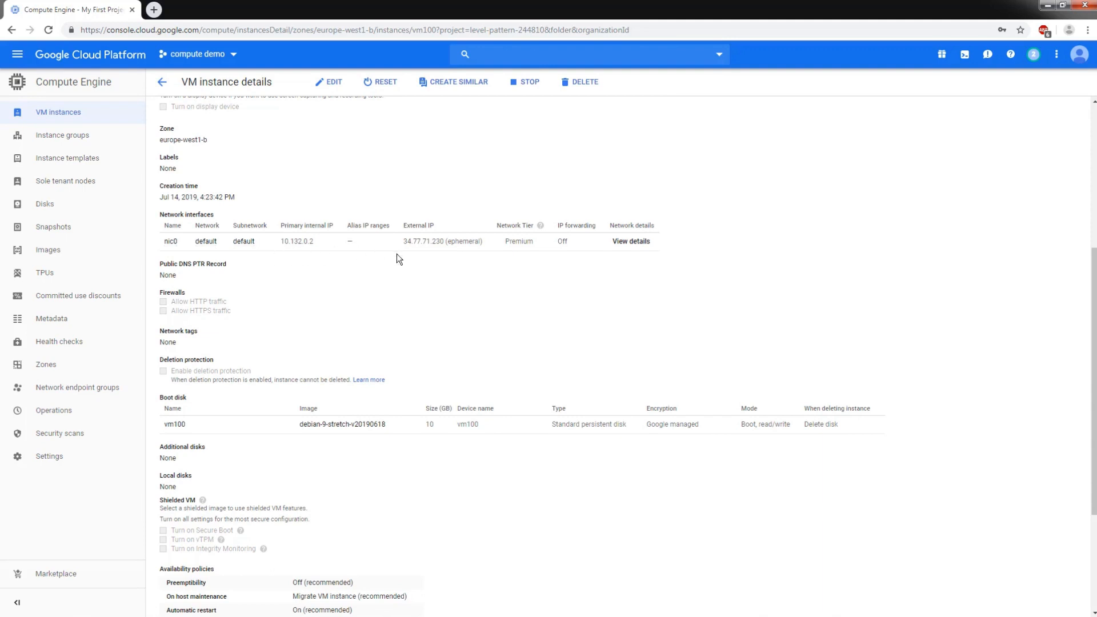
middle_click(433, 292)
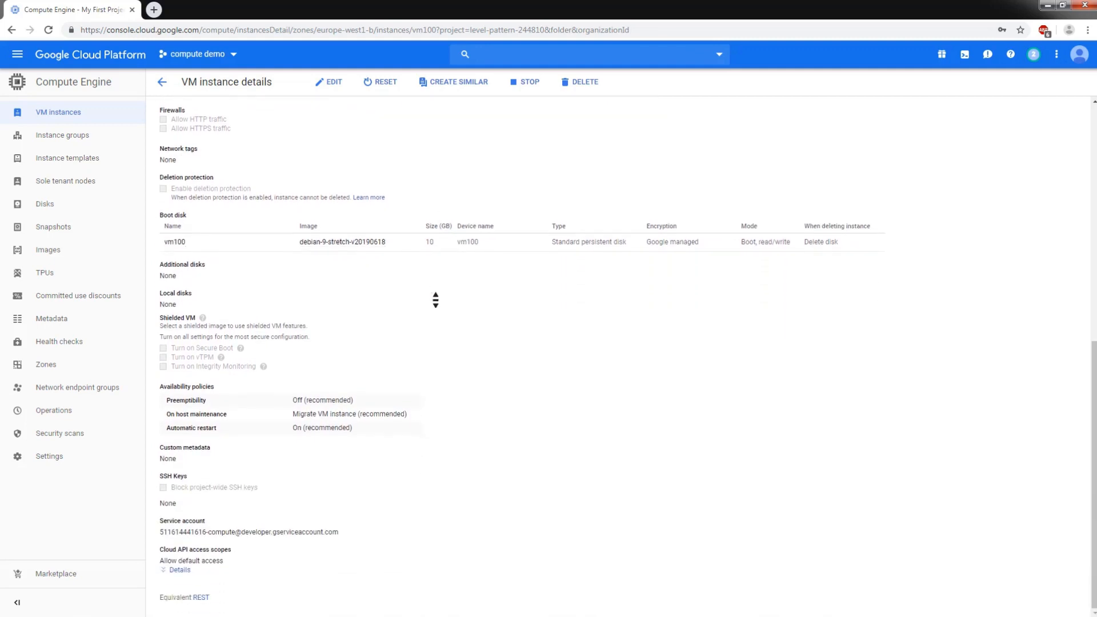
middle_click(435, 300)
scroll(457, 314, "up", 8)
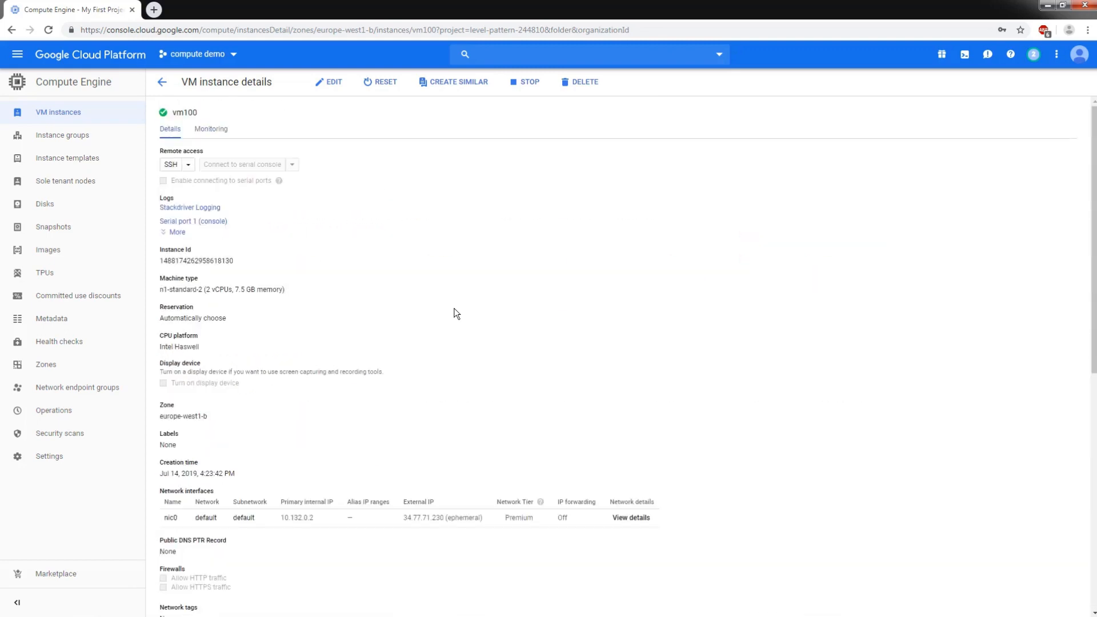
Edit vm100 and add a new additional disk of type SSD persistent disk.
left_click(335, 82)
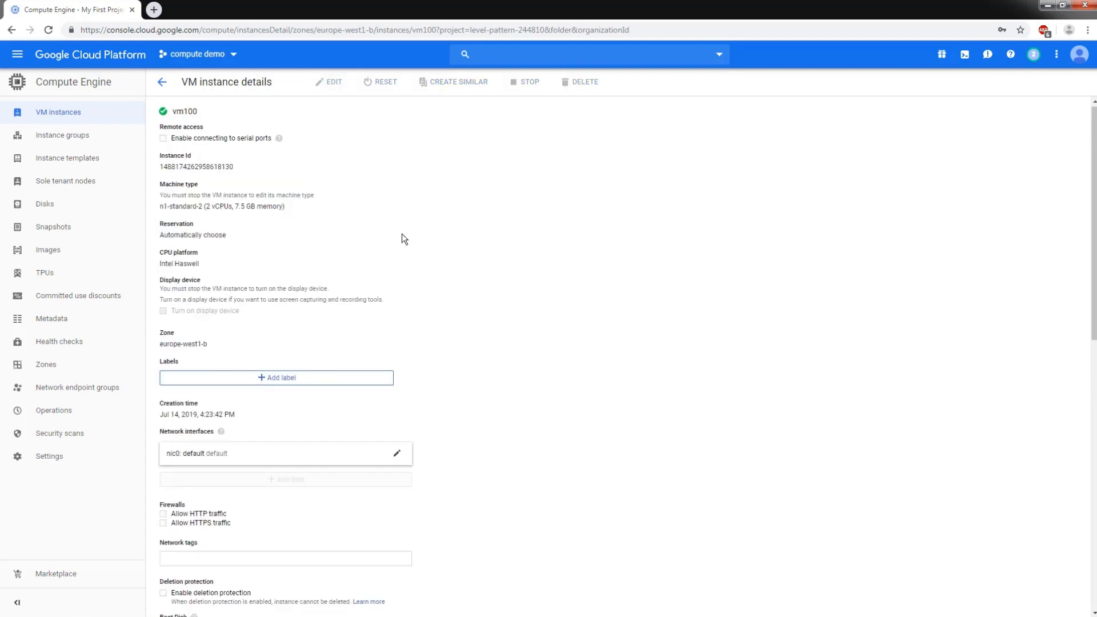
scroll(404, 239, "down", 5)
scroll(404, 238, "down", 4)
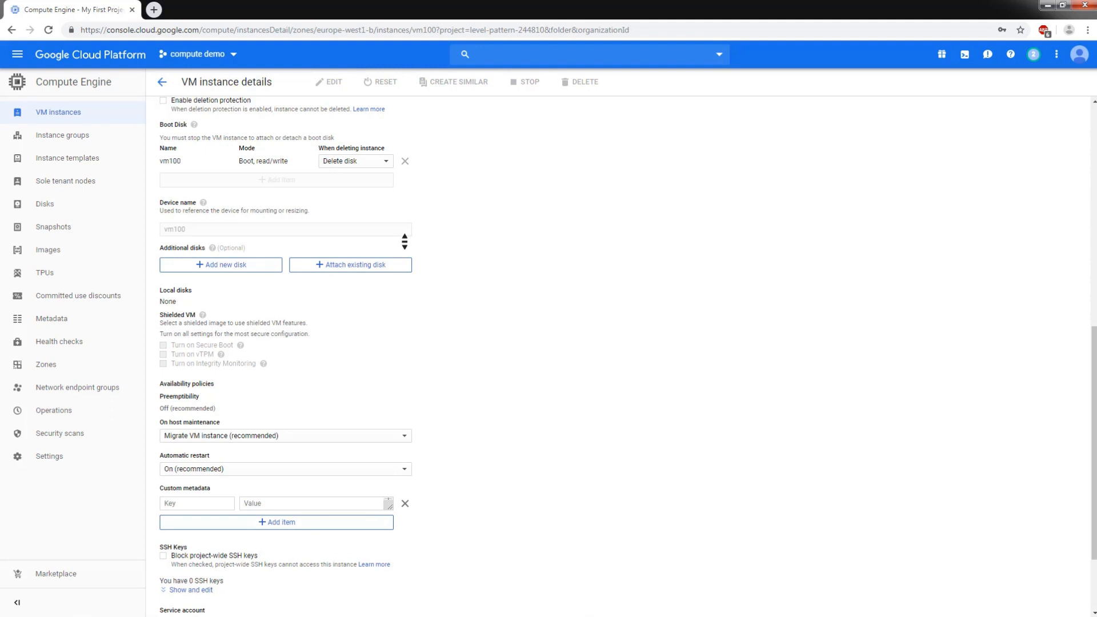
left_click(244, 266)
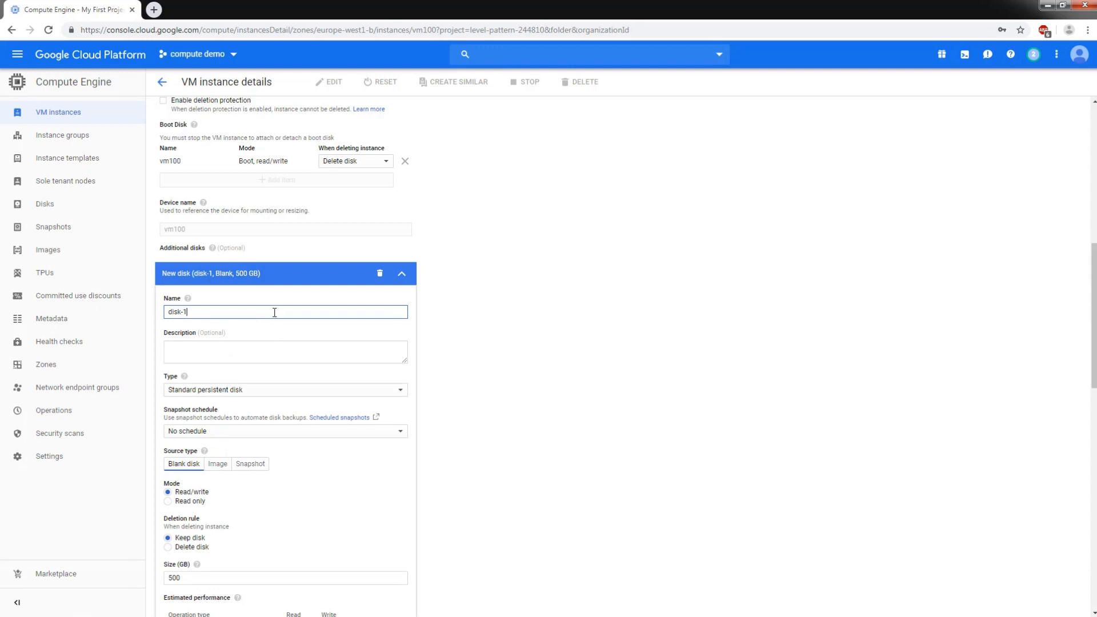
left_click(337, 391)
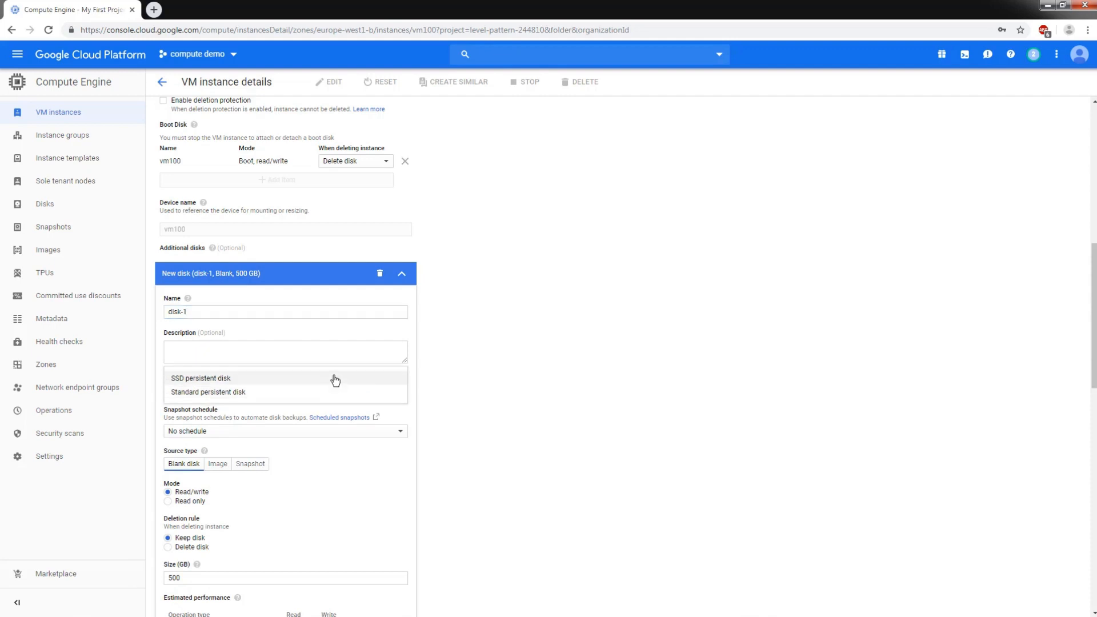
left_click(336, 379)
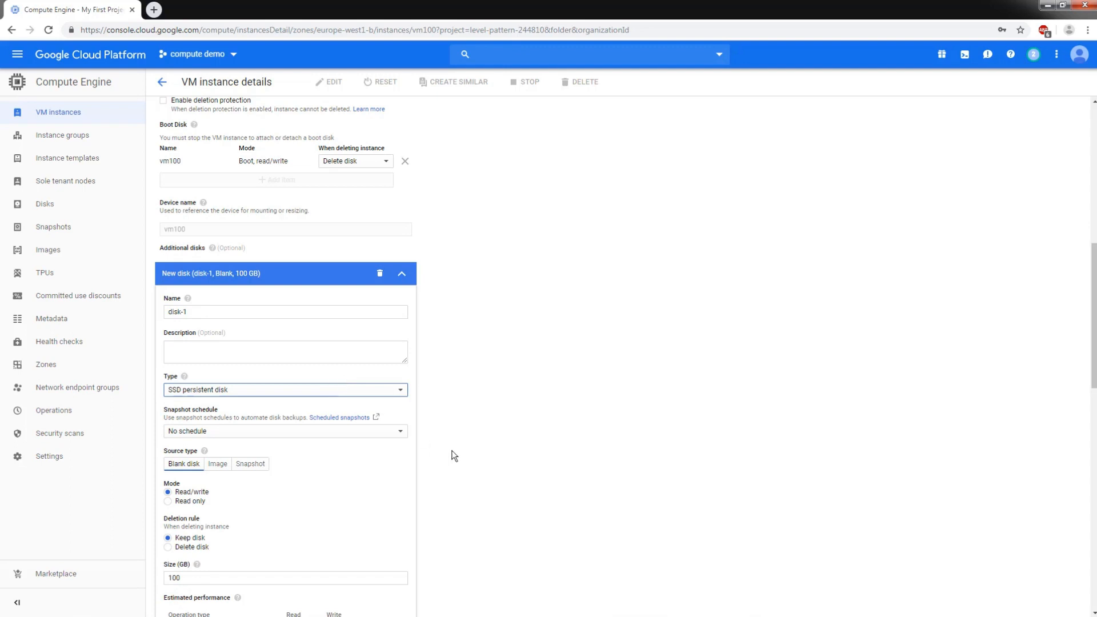
Review the new disk's remaining settings and save the changes to vm100.
scroll(530, 431, "down", 5)
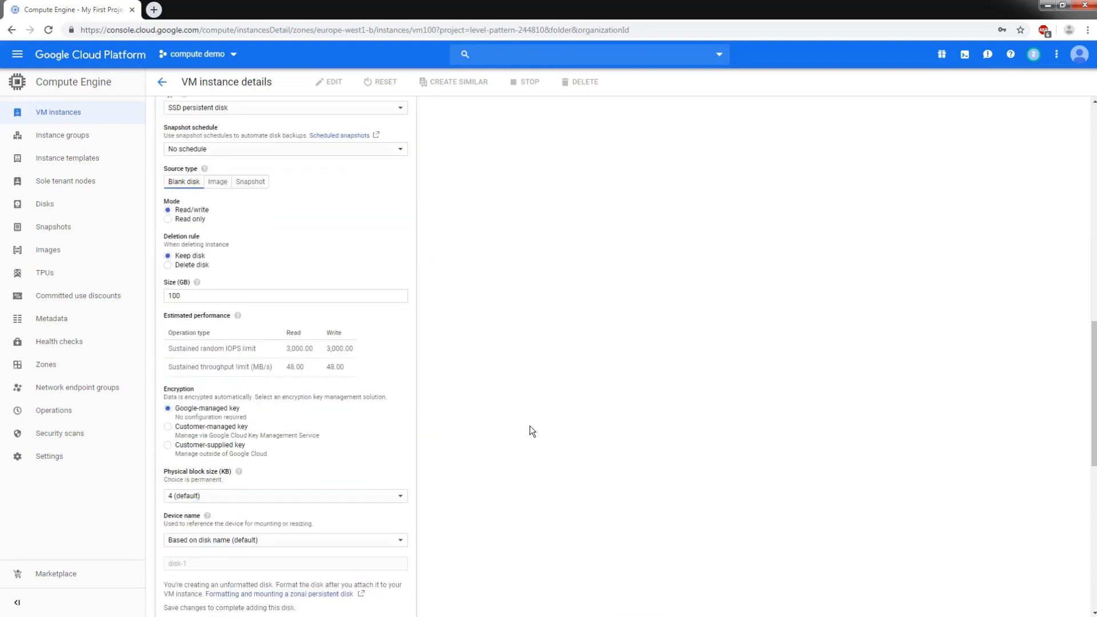
scroll(529, 426, "up", 1)
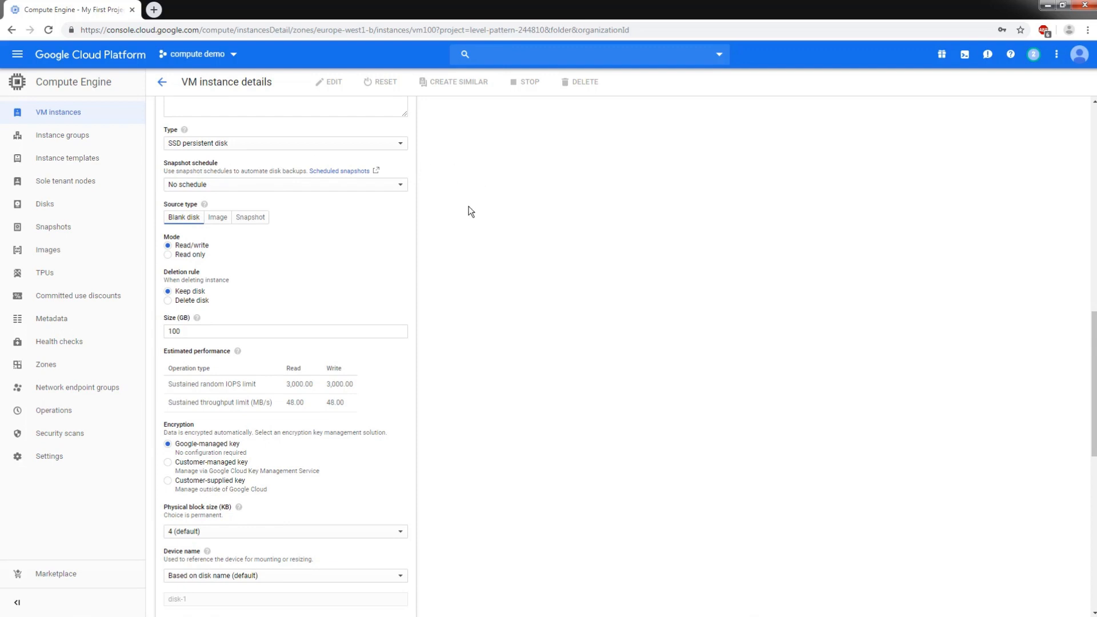
scroll(470, 211, "down", 10)
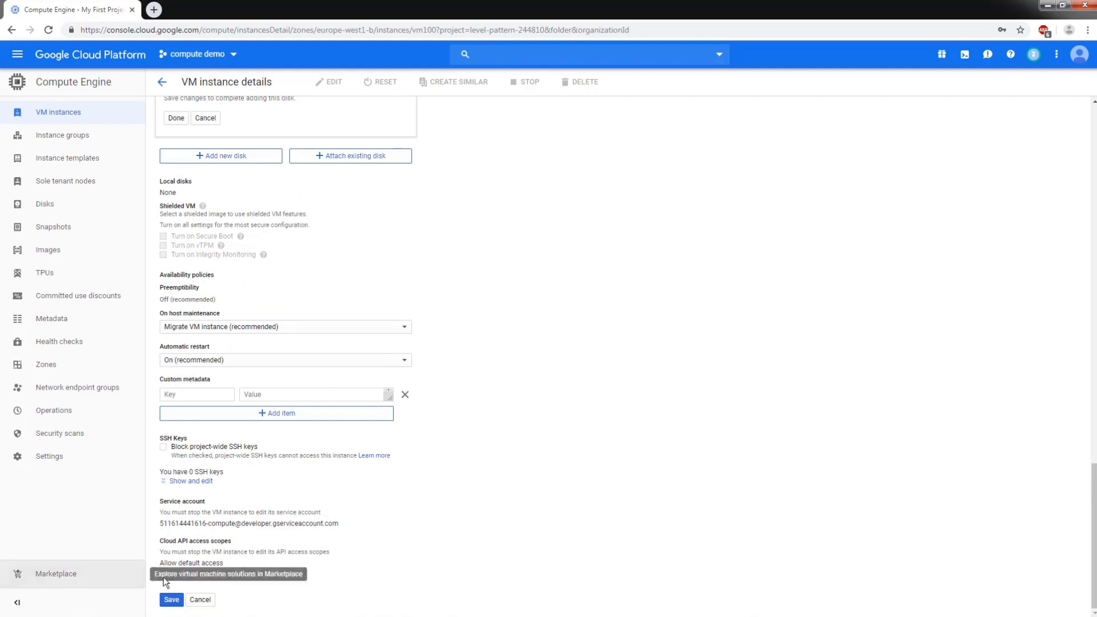
left_click(171, 599)
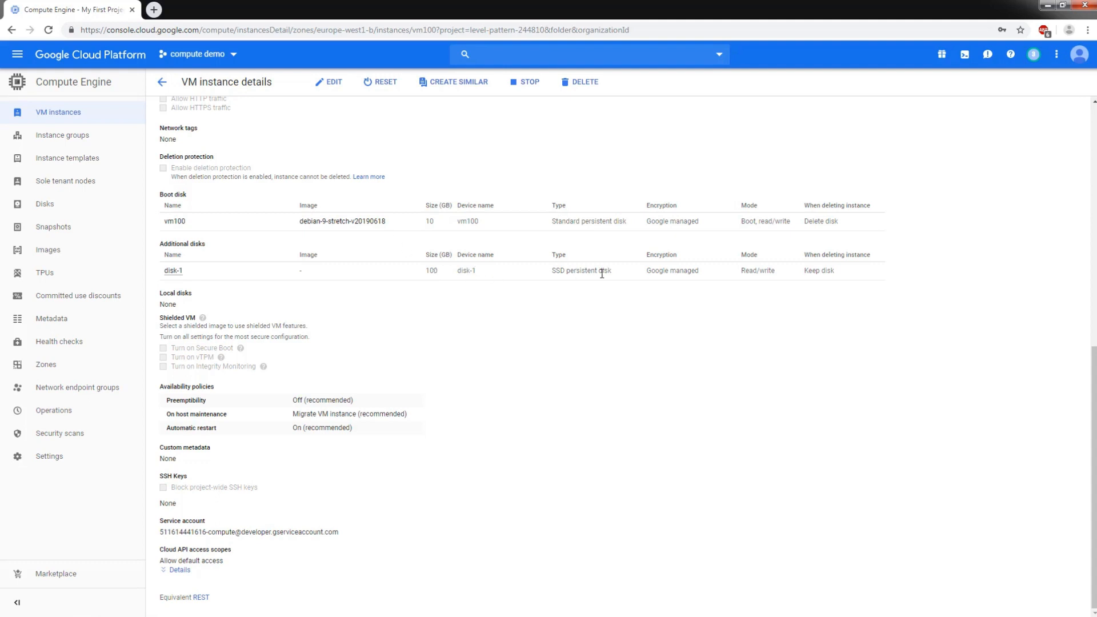
Return to the VM instances list and open an SSH session to vm100.
left_click(163, 84)
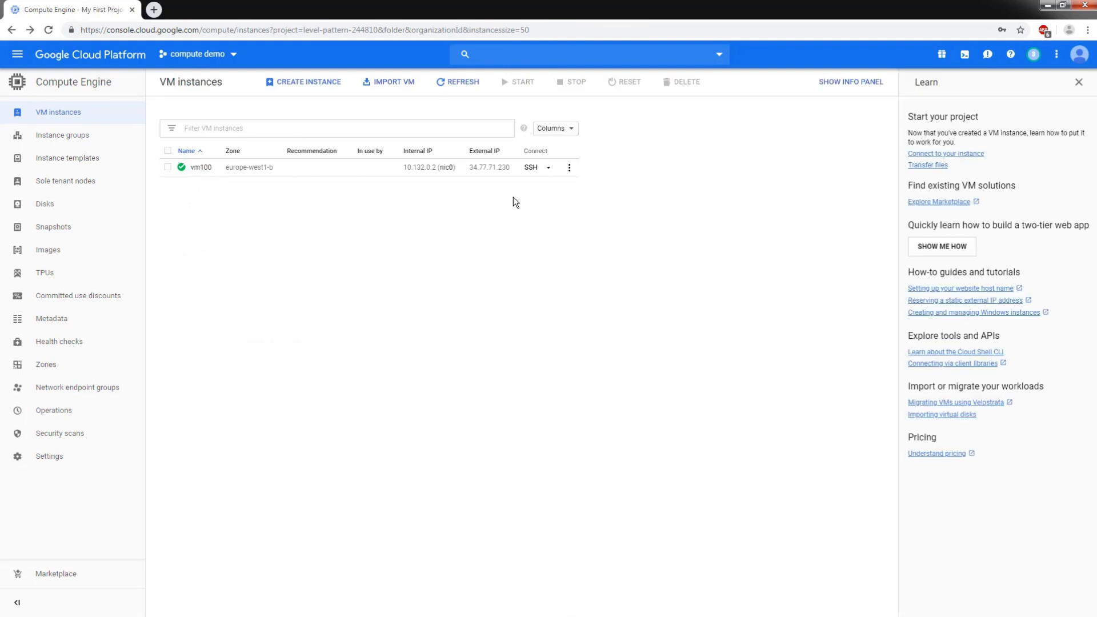
left_click(531, 168)
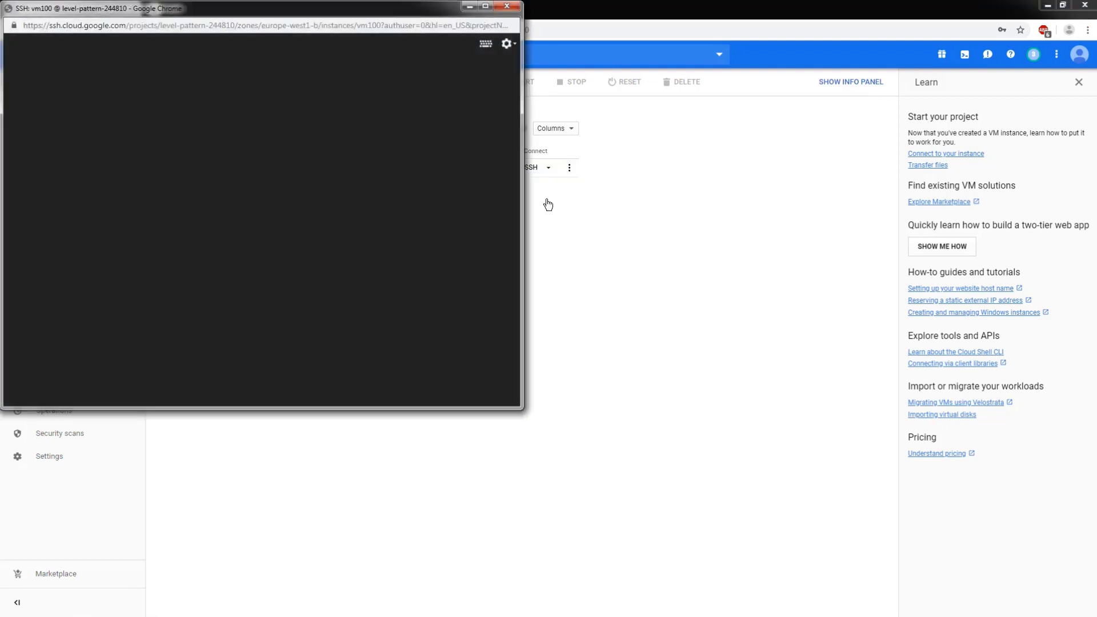